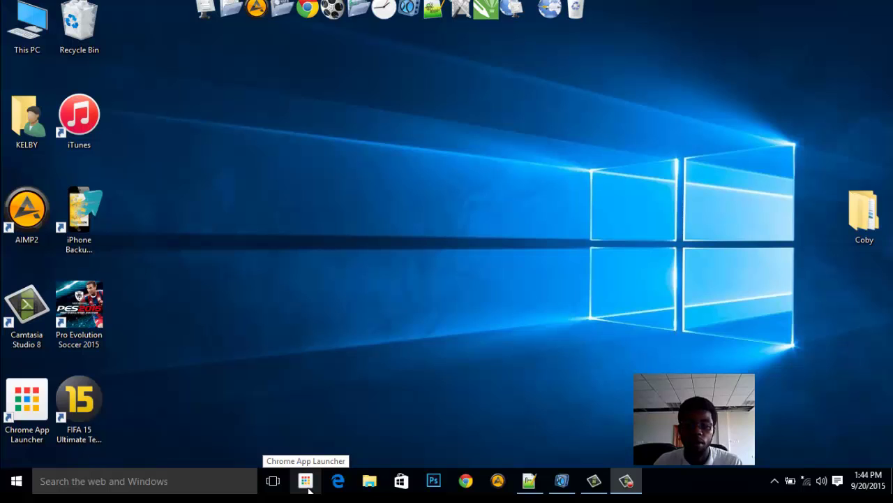
# Step: Launch the Polarr photo editor from the Chrome App Launcher
pyautogui.click(309, 490)
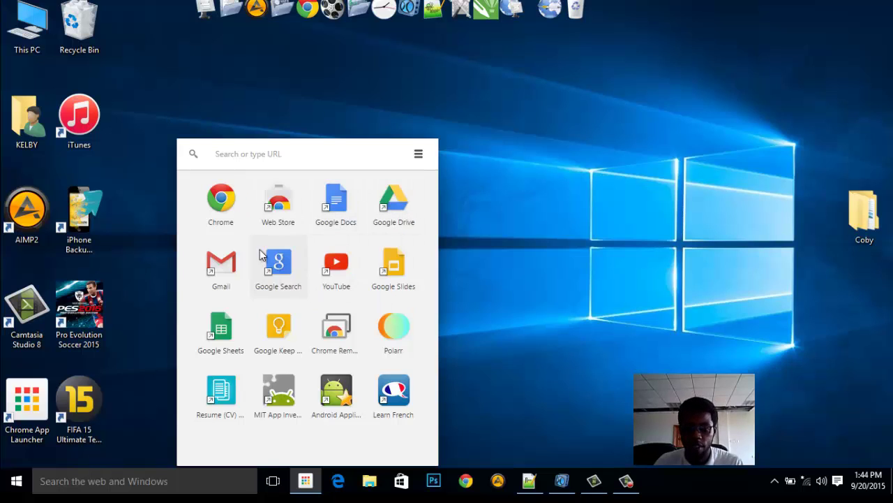
pyautogui.click(396, 333)
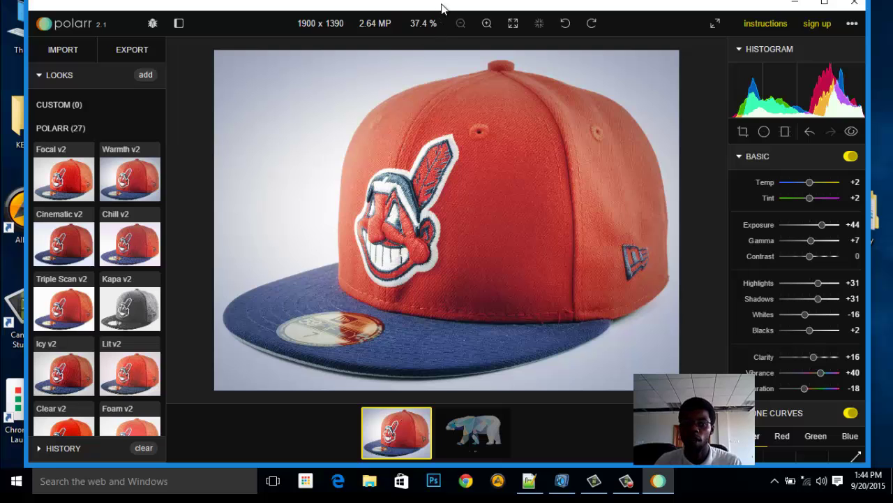
# Step: Maximize the Polarr window and load the polar bear sample image
pyautogui.moveTo(442, 7); pyautogui.dragTo(440, 10)
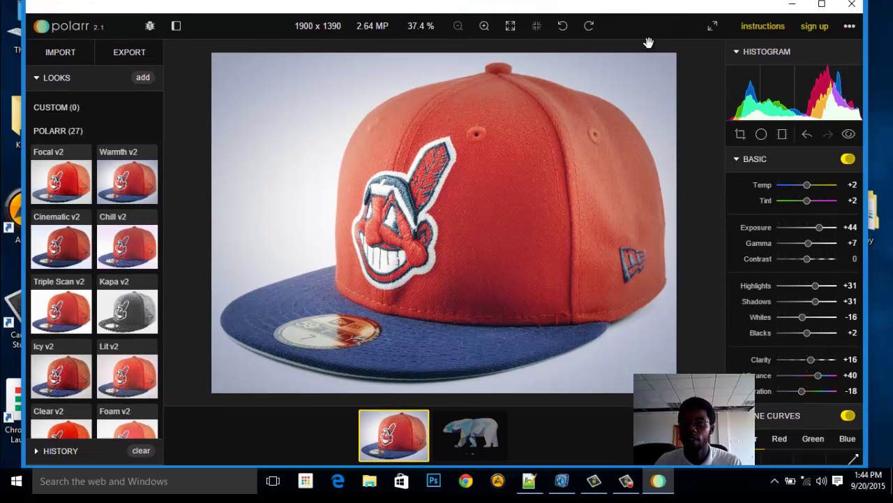
pyautogui.click(821, 6)
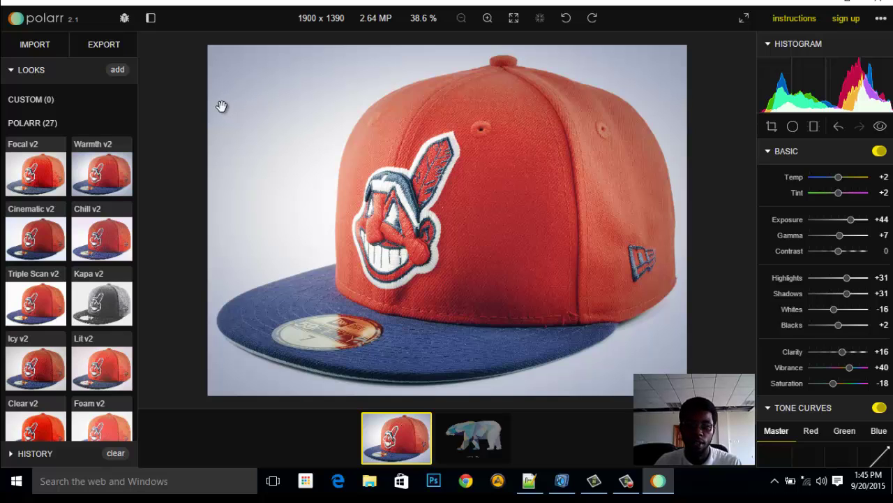
pyautogui.click(477, 437)
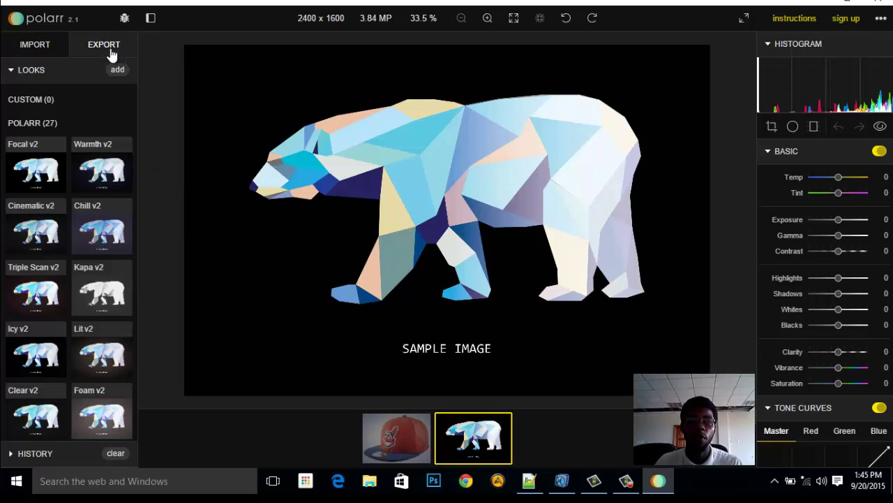
# Step: Import the Superman cap photo from the Downloads folder
pyautogui.click(47, 42)
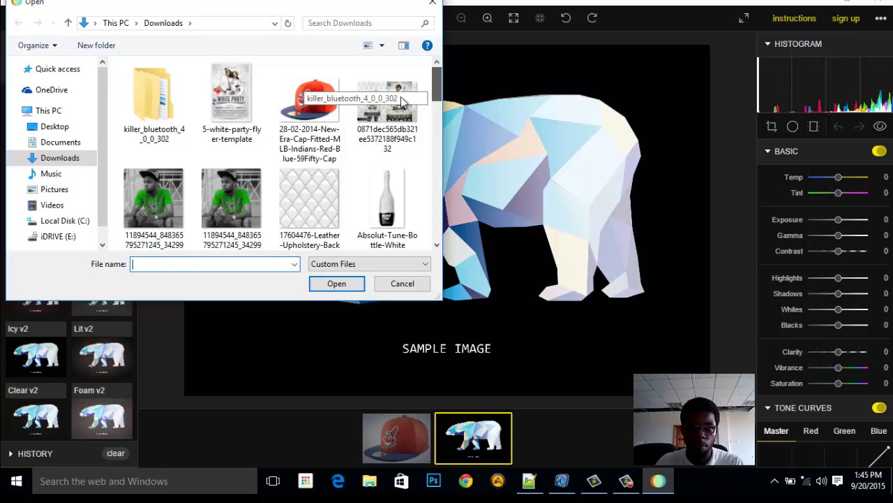
pyautogui.doubleClick(315, 111)
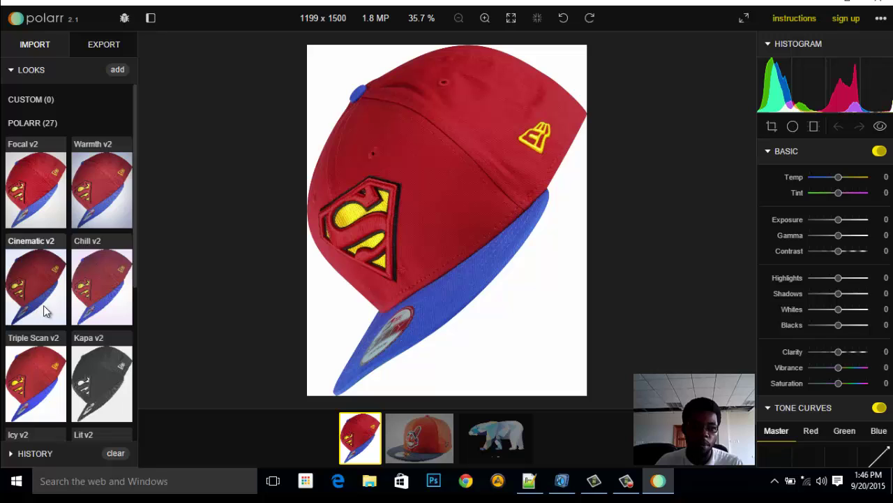
# Step: Browse the Looks presets and apply Focal v2 to the cap photo
pyautogui.scroll(-8, 100, 287)
pyautogui.scroll(-8, 99, 292)
pyautogui.scroll(5, 99, 291)
pyautogui.scroll(10, 99, 292)
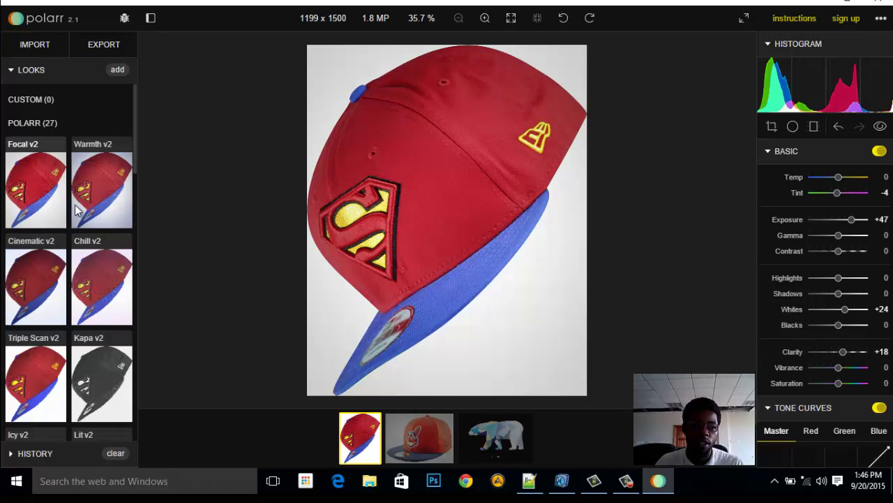
pyautogui.scroll(-3, 118, 293)
pyautogui.scroll(-3, 116, 299)
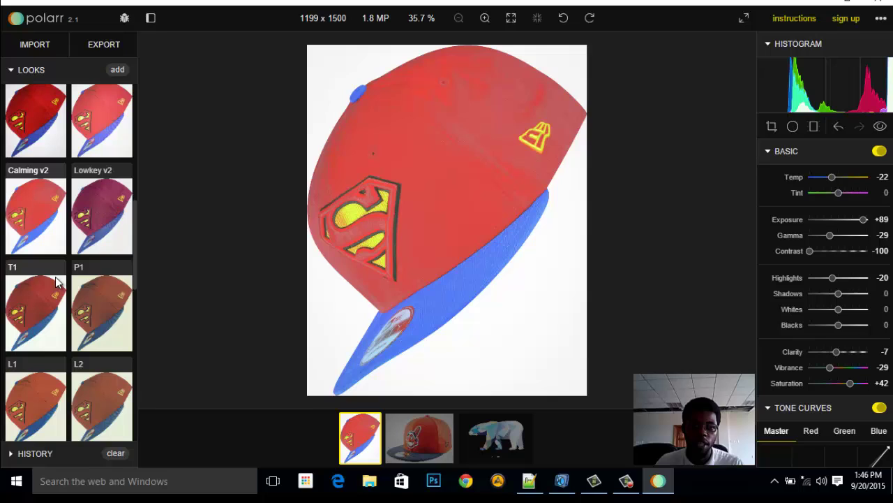
pyautogui.scroll(-4, 92, 304)
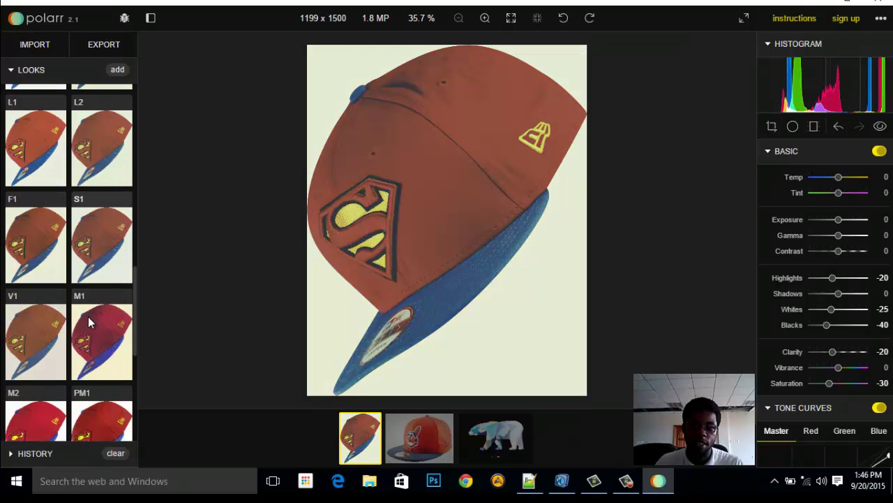
pyautogui.scroll(-4, 33, 337)
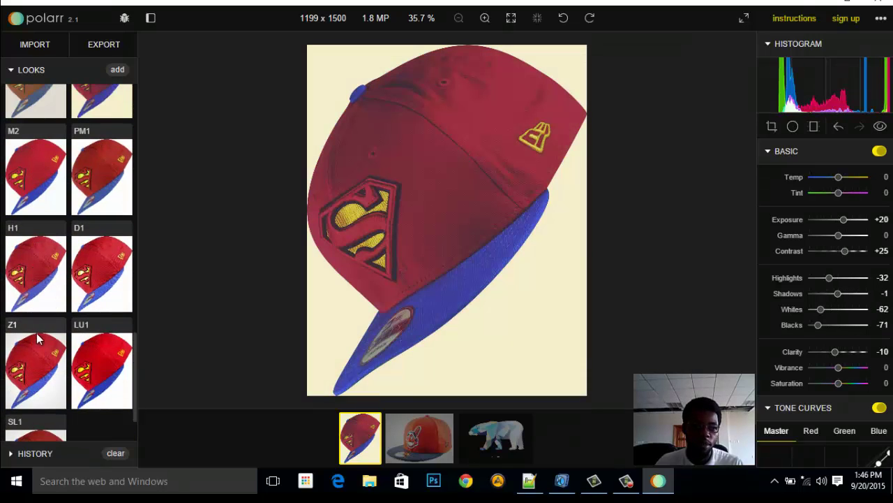
pyautogui.scroll(10, 132, 287)
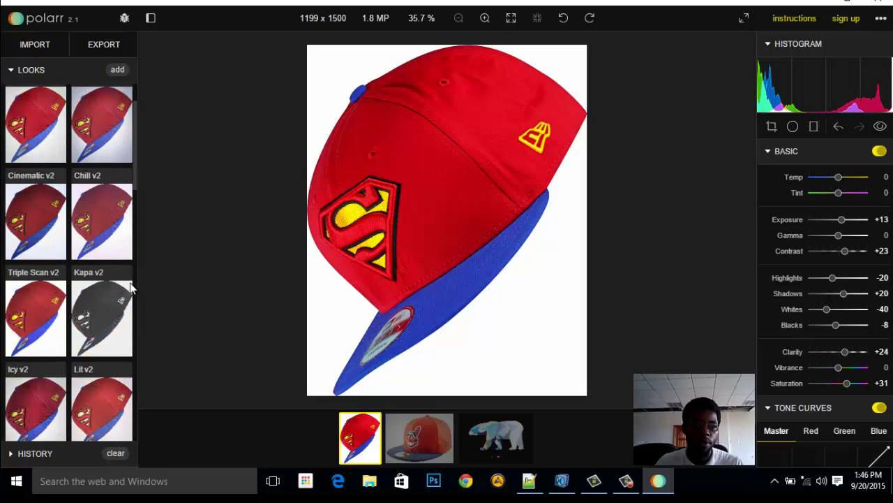
pyautogui.scroll(2, 133, 288)
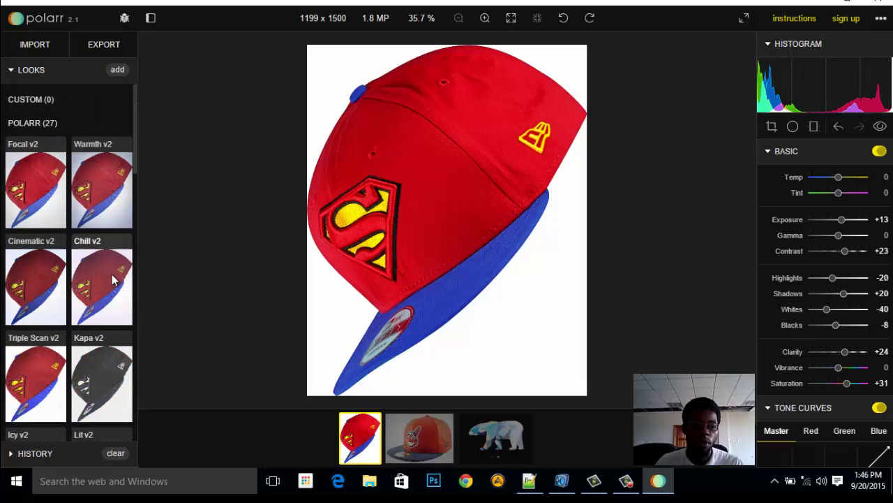
pyautogui.click(29, 188)
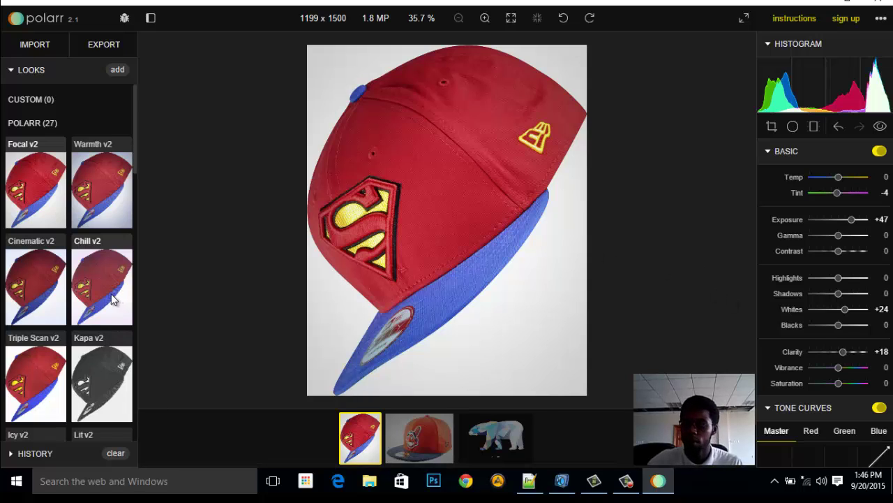
# Step: Scroll the panel to review Focal v2's Exposure +47, Whites +24, Clarity +18, Tint -4
pyautogui.scroll(-1, 108, 300)
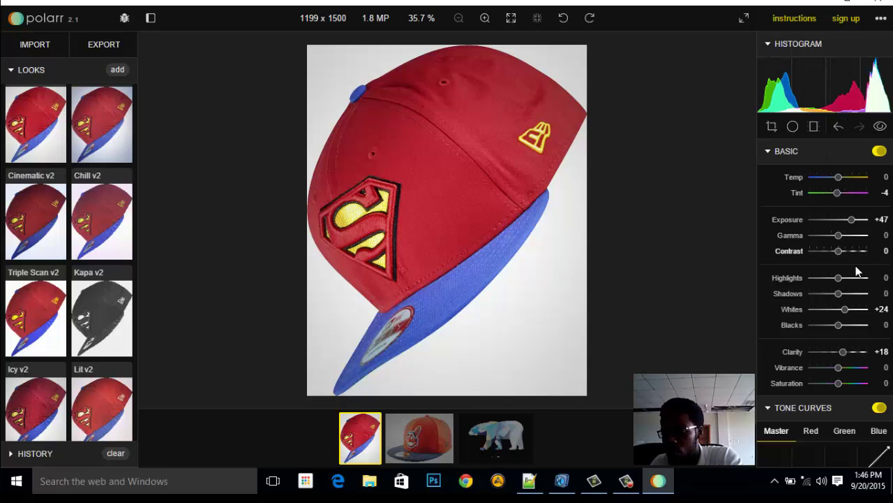
pyautogui.scroll(-1, 857, 283)
pyautogui.scroll(-2, 860, 287)
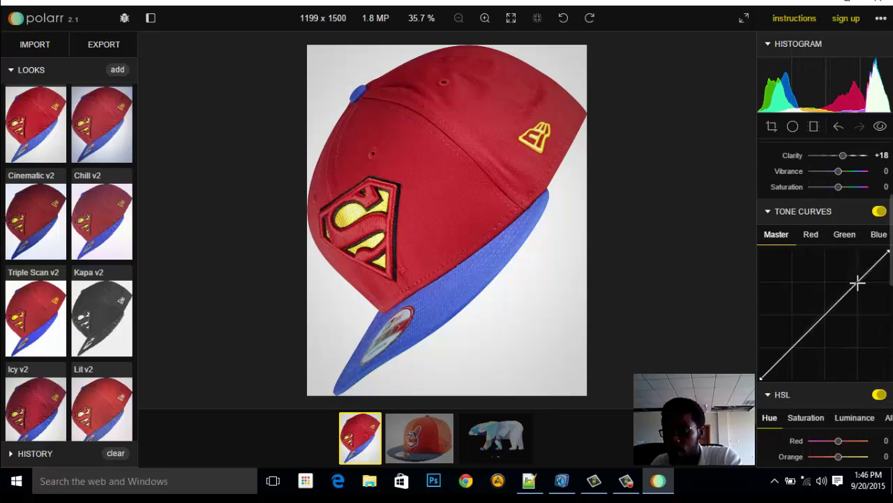
pyautogui.scroll(1, 858, 282)
pyautogui.scroll(-1, 844, 294)
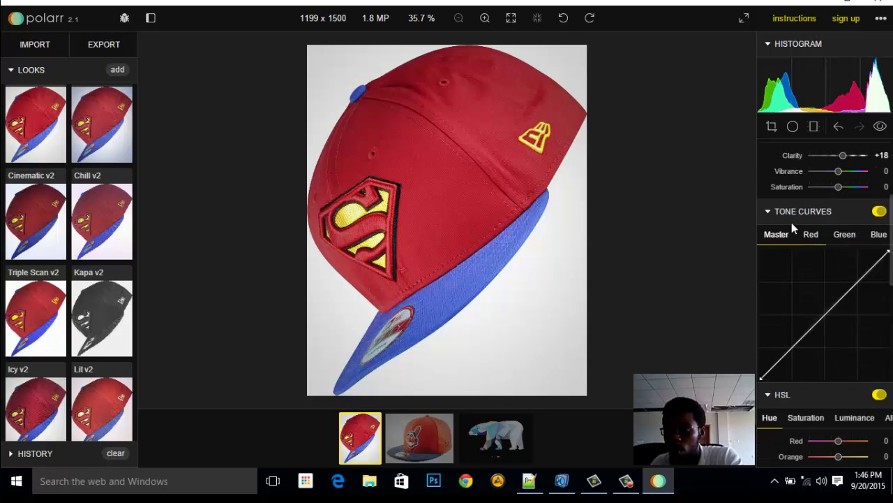
pyautogui.scroll(-2, 801, 297)
pyautogui.scroll(4, 802, 295)
pyautogui.scroll(1, 802, 295)
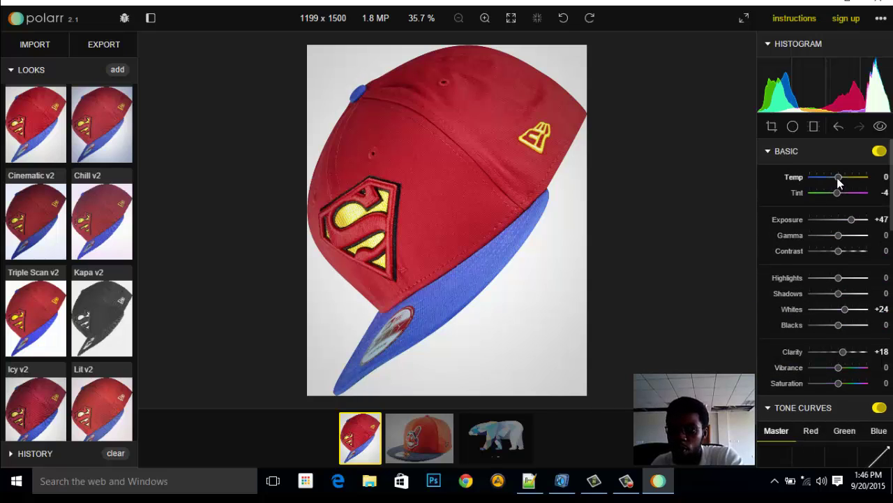
# Step: Set Temp -7, Exposure +1, Gamma -2 and Contrast -2, trying Tint along the way
pyautogui.moveTo(837, 178); pyautogui.dragTo(834, 178)
pyautogui.moveTo(819, 181); pyautogui.dragTo(803, 182)
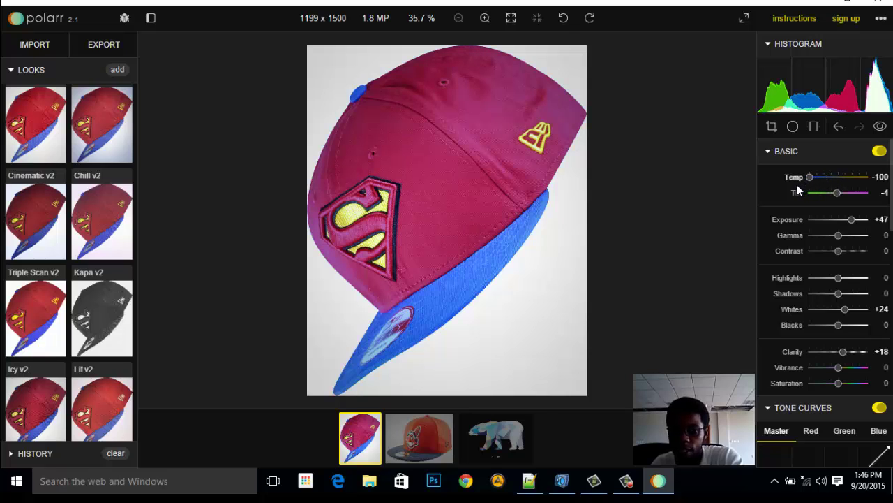
pyautogui.moveTo(809, 177); pyautogui.dragTo(836, 187)
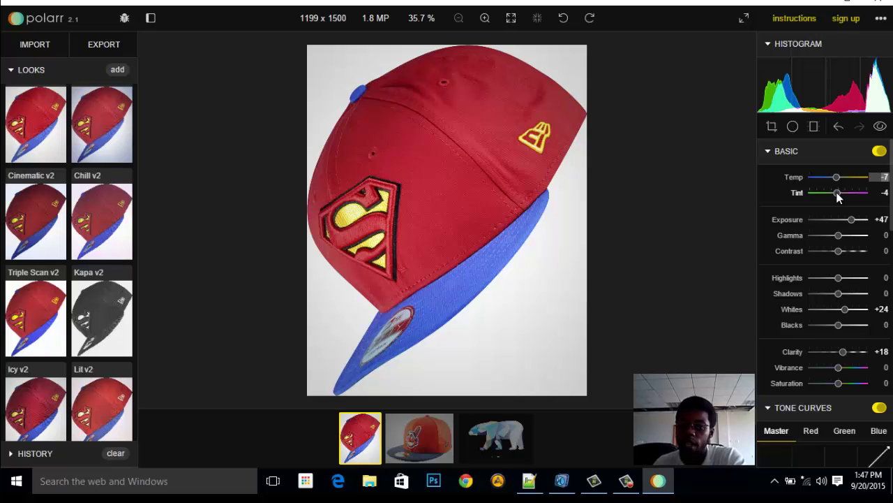
pyautogui.moveTo(836, 194)
pyautogui.mouseDown()
pyautogui.moveTo(800, 195)
pyautogui.moveTo(869, 197)
pyautogui.moveTo(837, 199)
pyautogui.mouseUp()
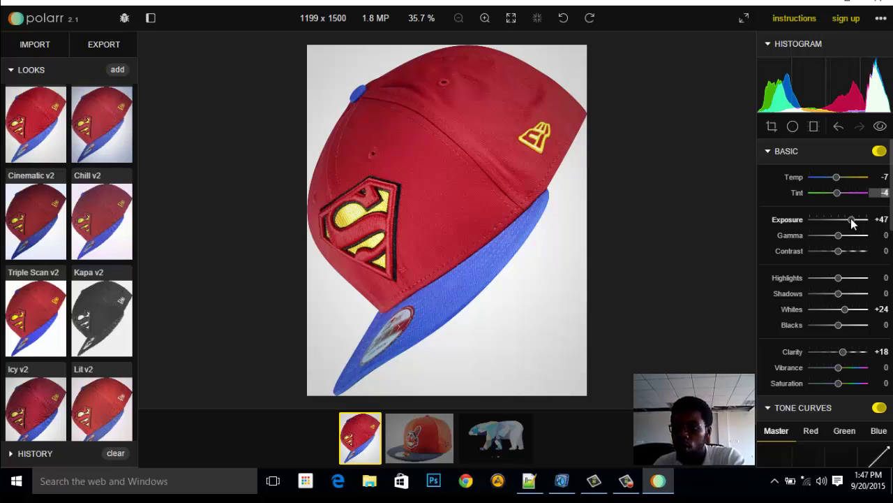
pyautogui.moveTo(851, 220)
pyautogui.mouseDown()
pyautogui.moveTo(807, 219)
pyautogui.moveTo(864, 222)
pyautogui.moveTo(871, 232)
pyautogui.moveTo(838, 233)
pyautogui.moveTo(838, 226)
pyautogui.mouseUp()
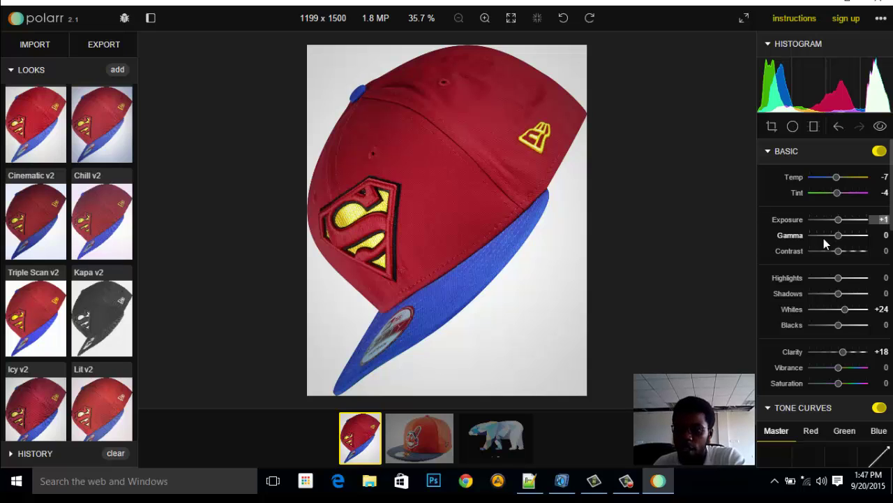
pyautogui.moveTo(838, 238)
pyautogui.mouseDown()
pyautogui.moveTo(861, 239)
pyautogui.moveTo(814, 235)
pyautogui.moveTo(865, 240)
pyautogui.moveTo(839, 241)
pyautogui.mouseUp()
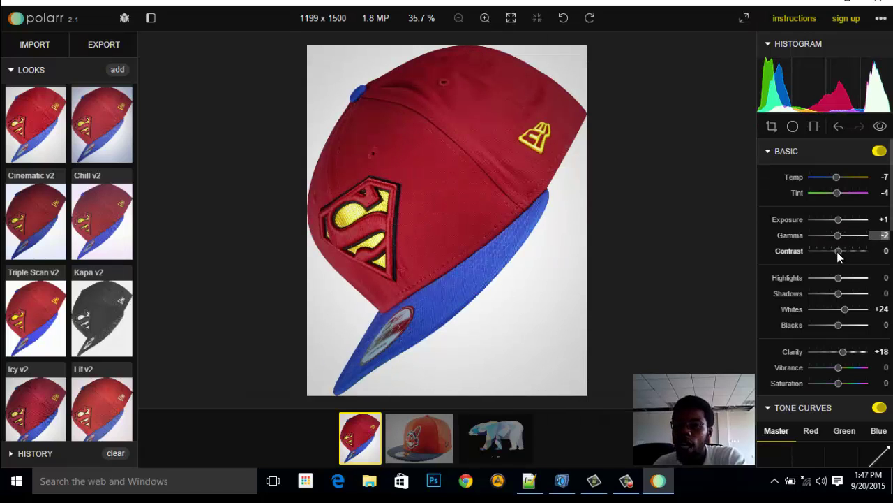
pyautogui.moveTo(838, 252)
pyautogui.mouseDown()
pyautogui.moveTo(871, 252)
pyautogui.moveTo(802, 255)
pyautogui.moveTo(836, 250)
pyautogui.mouseUp()
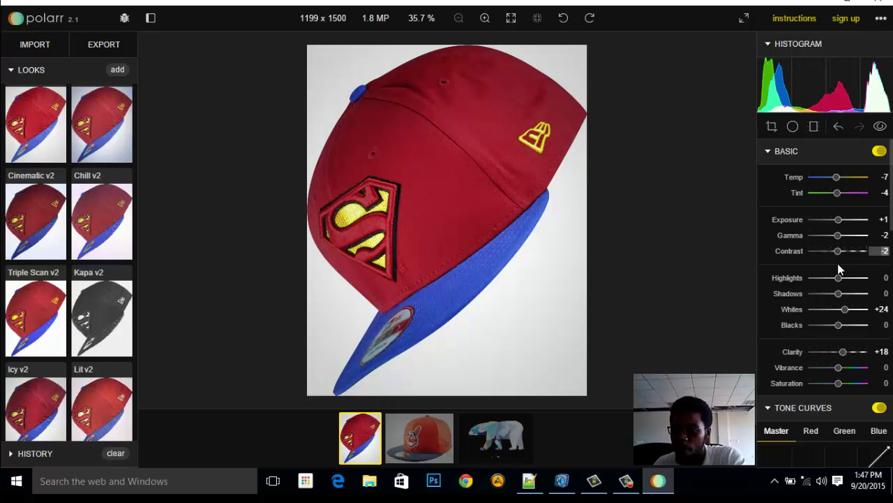
pyautogui.scroll(-1, 834, 262)
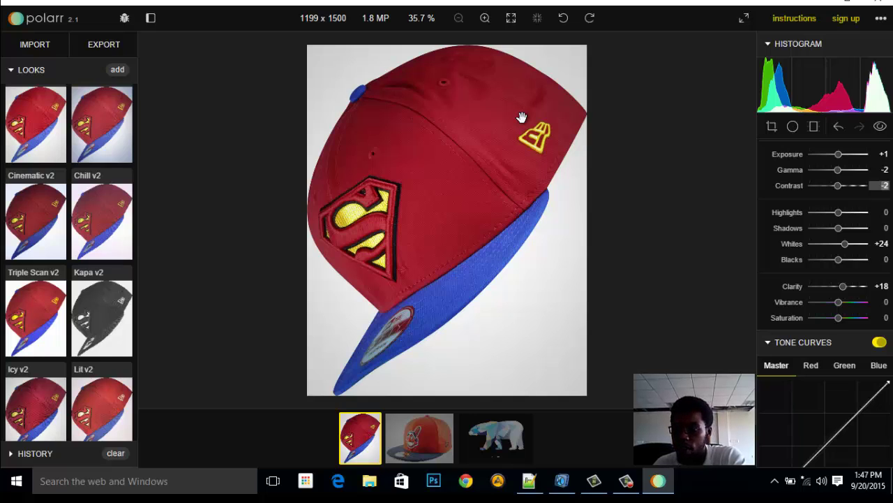
# Step: Set Highlights +6, Shadows +9, Whites +10, Blacks -7 and Clarity +100
pyautogui.moveTo(840, 213); pyautogui.dragTo(842, 245)
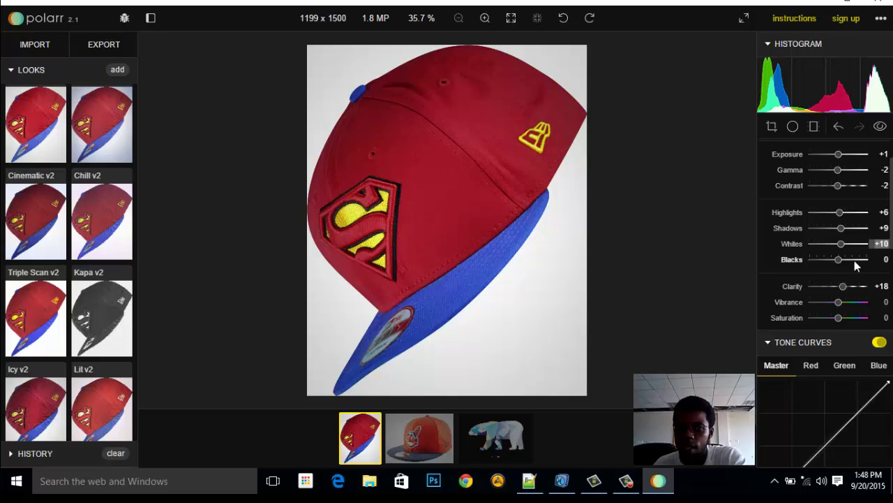
pyautogui.click(850, 260)
pyautogui.click(840, 263)
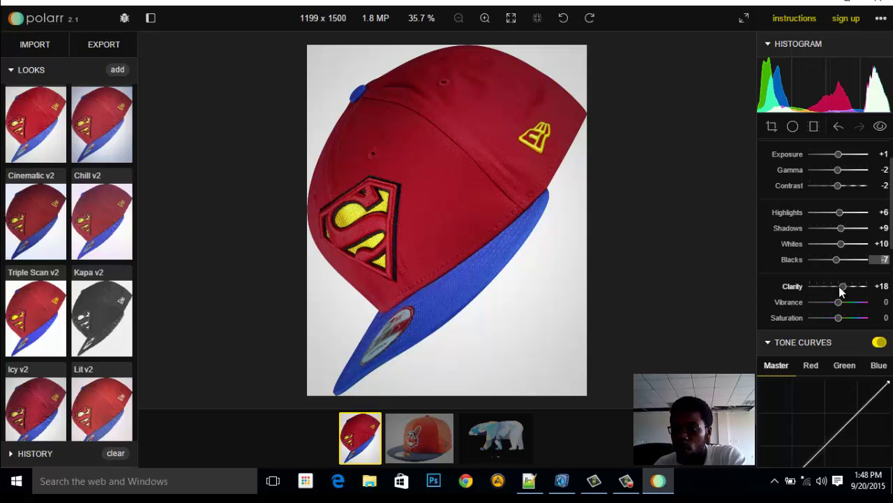
pyautogui.moveTo(846, 291); pyautogui.dragTo(883, 287)
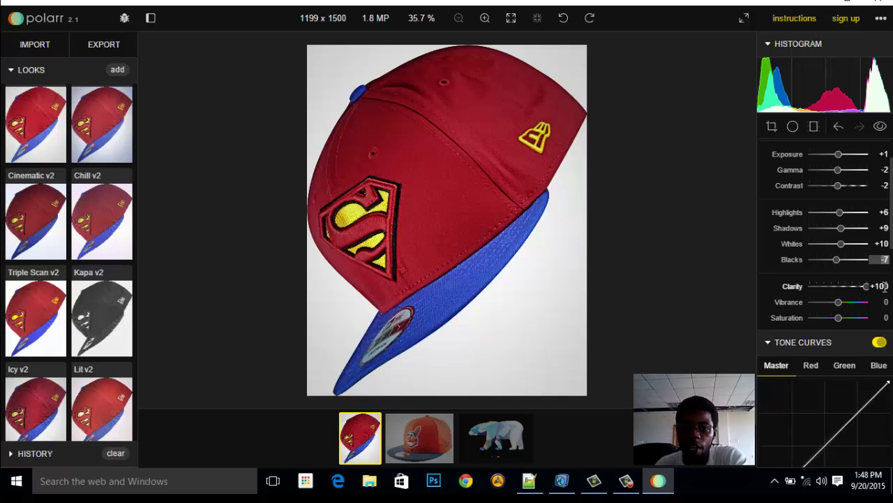
pyautogui.moveTo(866, 286); pyautogui.dragTo(799, 285)
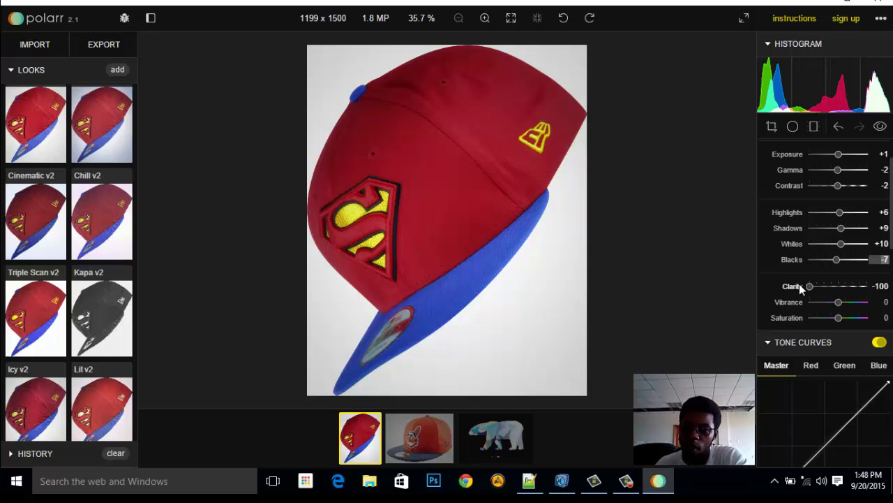
pyautogui.moveTo(802, 284); pyautogui.dragTo(881, 300)
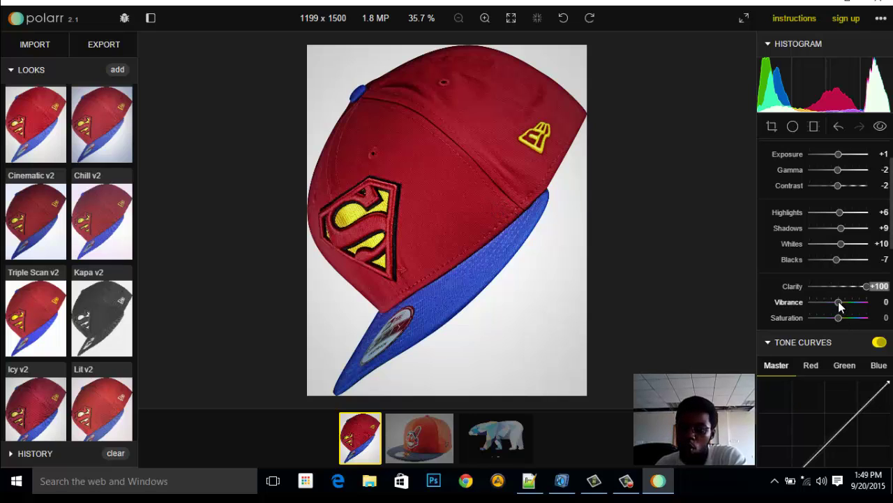
# Step: Raise Vibrance to +32 and Saturation to +18
pyautogui.moveTo(839, 301); pyautogui.dragTo(801, 302)
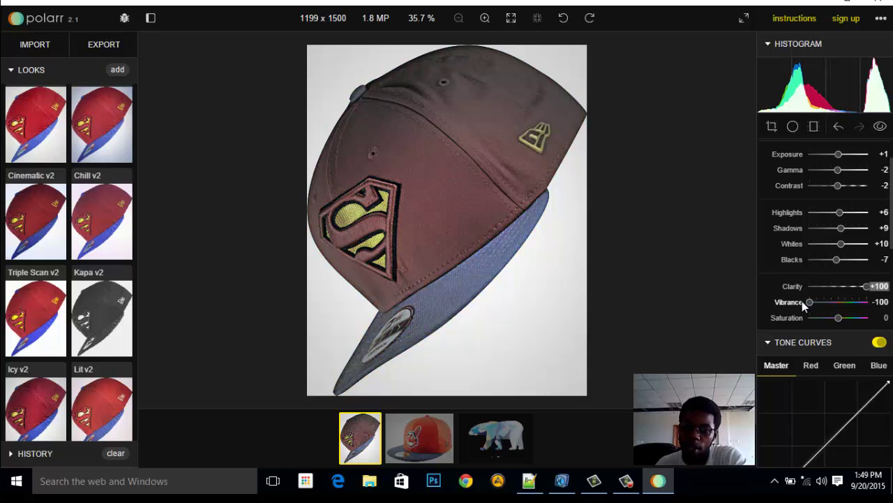
pyautogui.moveTo(805, 302); pyautogui.dragTo(841, 311)
pyautogui.moveTo(836, 185)
pyautogui.mouseDown()
pyautogui.moveTo(873, 186)
pyautogui.moveTo(779, 192)
pyautogui.moveTo(838, 197)
pyautogui.mouseUp()
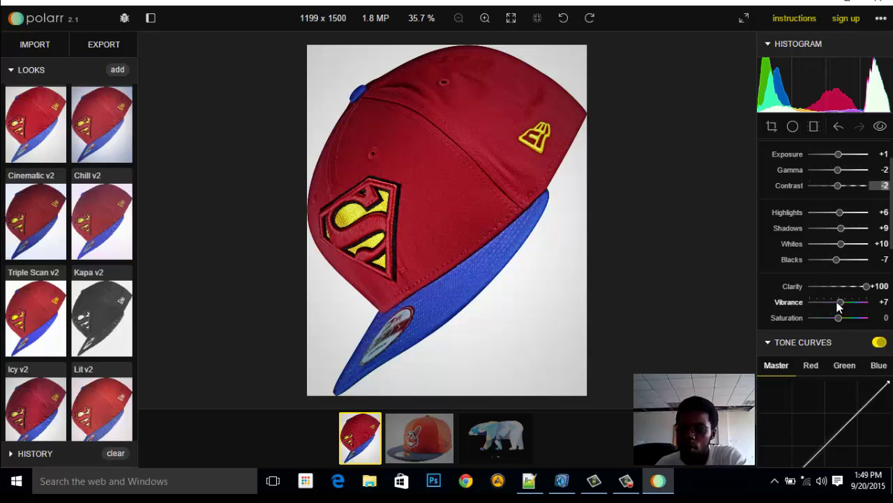
pyautogui.moveTo(840, 304)
pyautogui.mouseDown()
pyautogui.moveTo(815, 305)
pyautogui.moveTo(848, 310)
pyautogui.mouseUp()
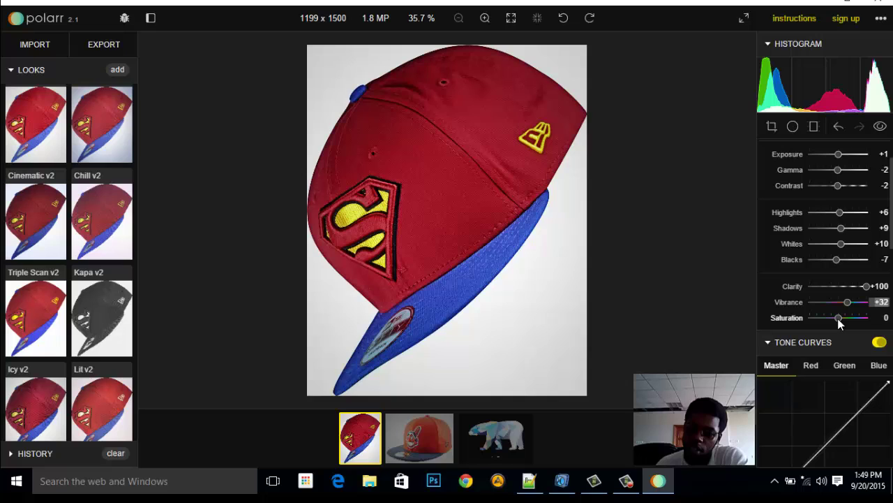
pyautogui.moveTo(837, 318)
pyautogui.mouseDown()
pyautogui.moveTo(796, 320)
pyautogui.moveTo(858, 318)
pyautogui.moveTo(841, 318)
pyautogui.mouseUp()
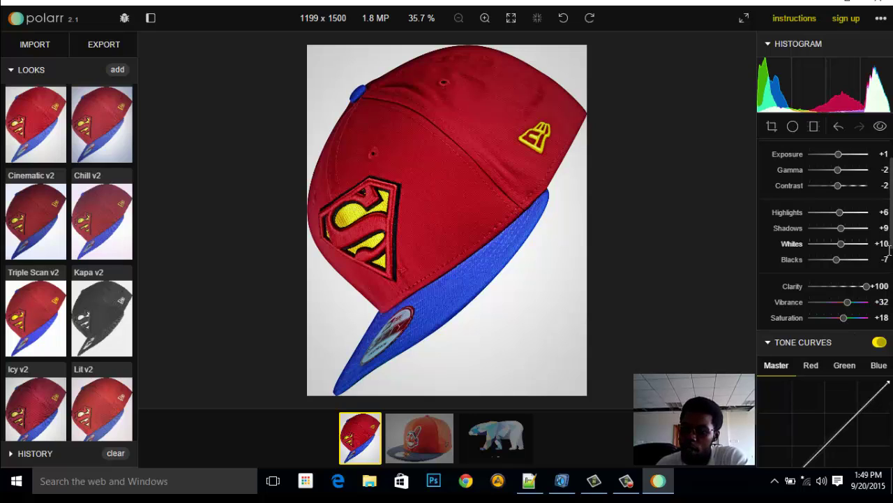
# Step: Bend the Master and Red tone curves, then move on to the Green and Blue channel curves
pyautogui.scroll(-2, 873, 279)
pyautogui.scroll(1, 848, 311)
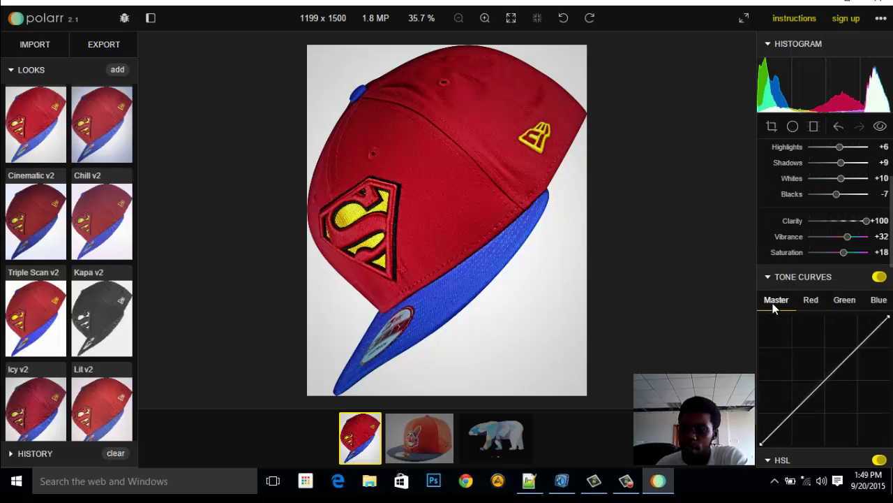
pyautogui.moveTo(822, 379)
pyautogui.mouseDown()
pyautogui.moveTo(806, 365)
pyautogui.moveTo(824, 384)
pyautogui.mouseUp()
pyautogui.click(811, 301)
pyautogui.moveTo(824, 377)
pyautogui.mouseDown()
pyautogui.moveTo(834, 389)
pyautogui.moveTo(813, 360)
pyautogui.moveTo(843, 404)
pyautogui.moveTo(813, 364)
pyautogui.moveTo(833, 391)
pyautogui.moveTo(817, 368)
pyautogui.moveTo(810, 375)
pyautogui.mouseUp()
pyautogui.click(841, 299)
pyautogui.click(878, 299)
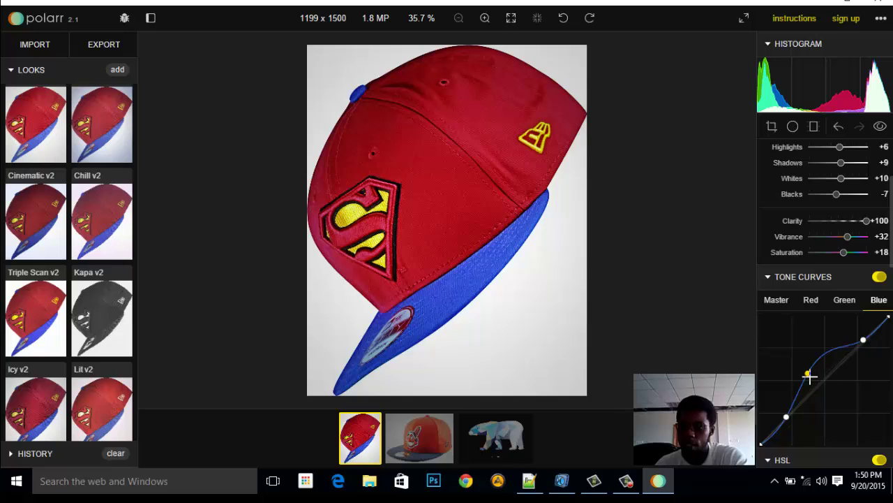
# Step: Set HSL hues to Red -74, Orange +5, Yellow +100 and Aqua -14
pyautogui.scroll(-3, 841, 386)
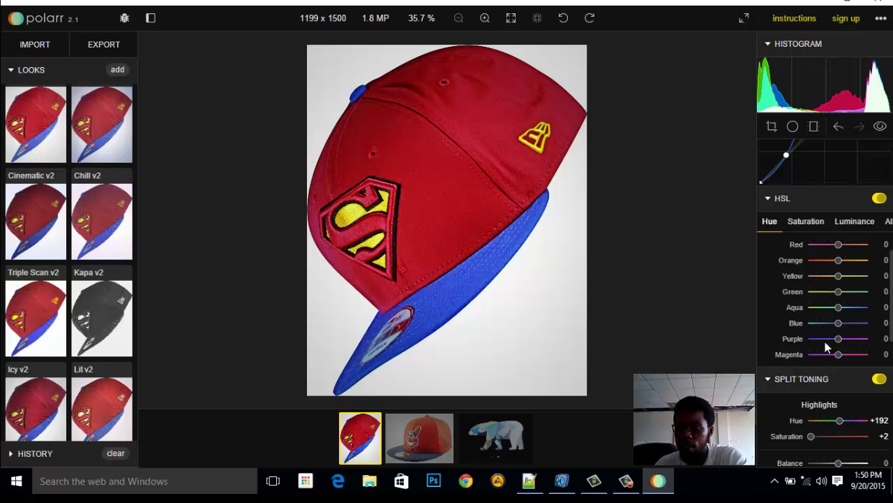
pyautogui.moveTo(810, 248); pyautogui.dragTo(839, 264)
pyautogui.click(837, 263)
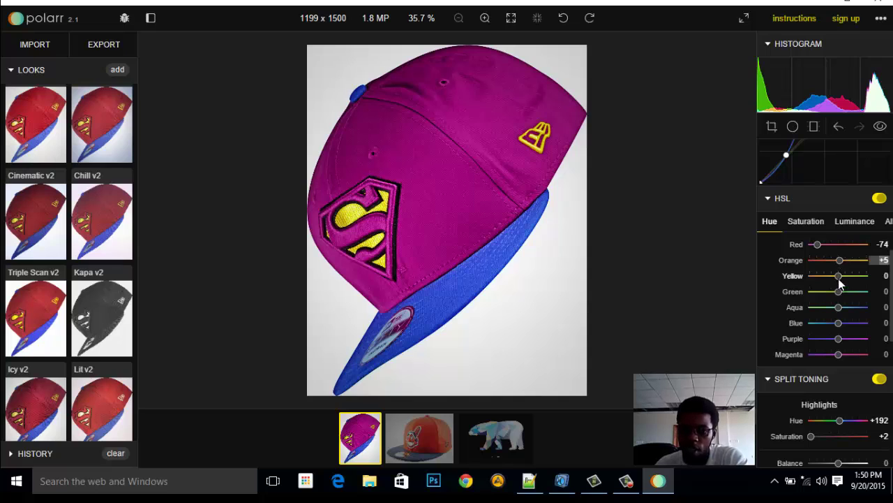
pyautogui.moveTo(838, 276)
pyautogui.mouseDown()
pyautogui.moveTo(814, 277)
pyautogui.moveTo(827, 279)
pyautogui.mouseUp()
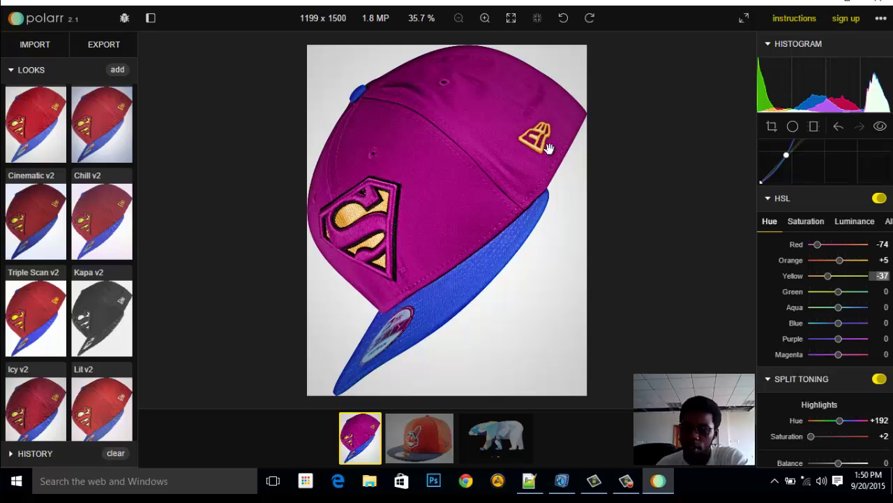
pyautogui.moveTo(837, 277); pyautogui.dragTo(872, 280)
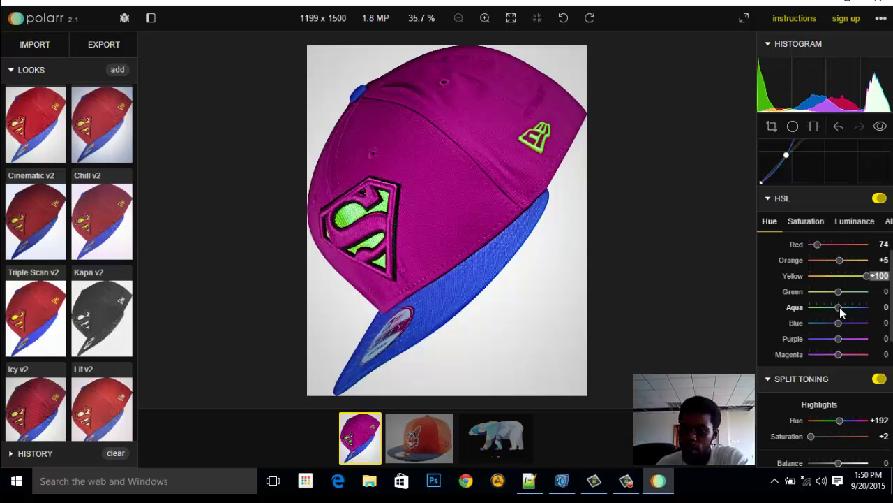
pyautogui.moveTo(839, 311)
pyautogui.mouseDown()
pyautogui.moveTo(853, 309)
pyautogui.moveTo(838, 312)
pyautogui.mouseUp()
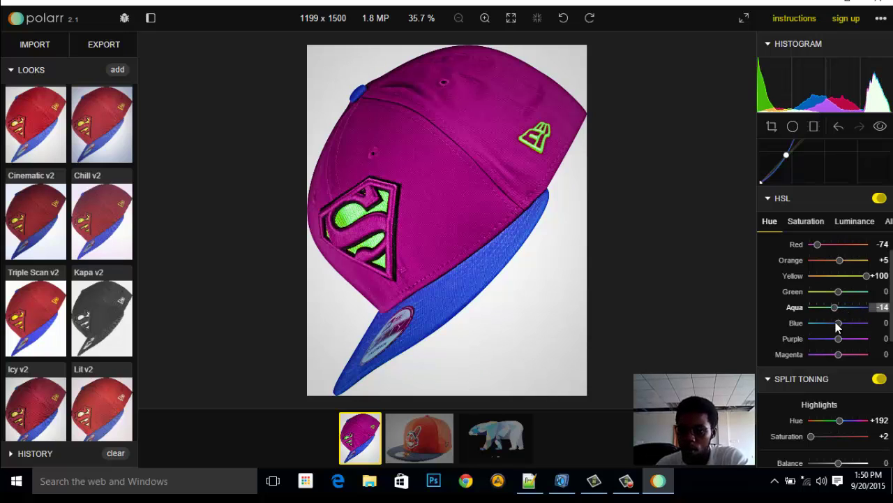
pyautogui.scroll(-3, 840, 335)
pyautogui.scroll(3, 834, 328)
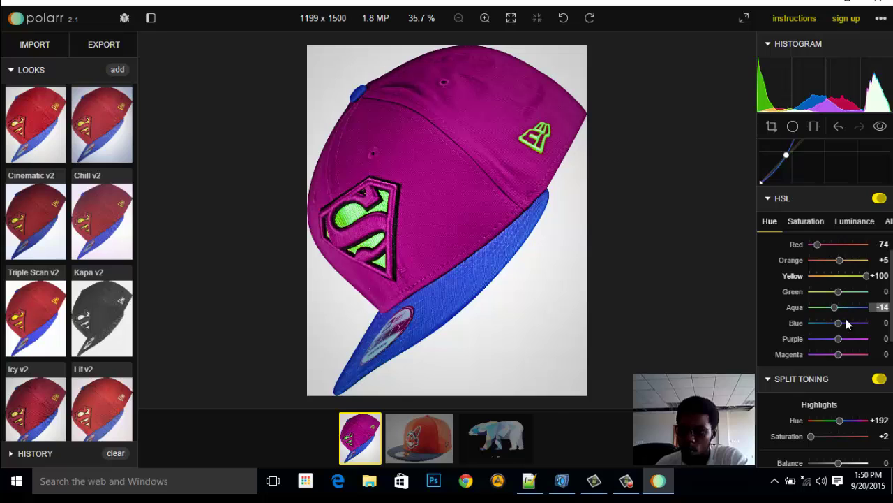
pyautogui.scroll(-2, 846, 346)
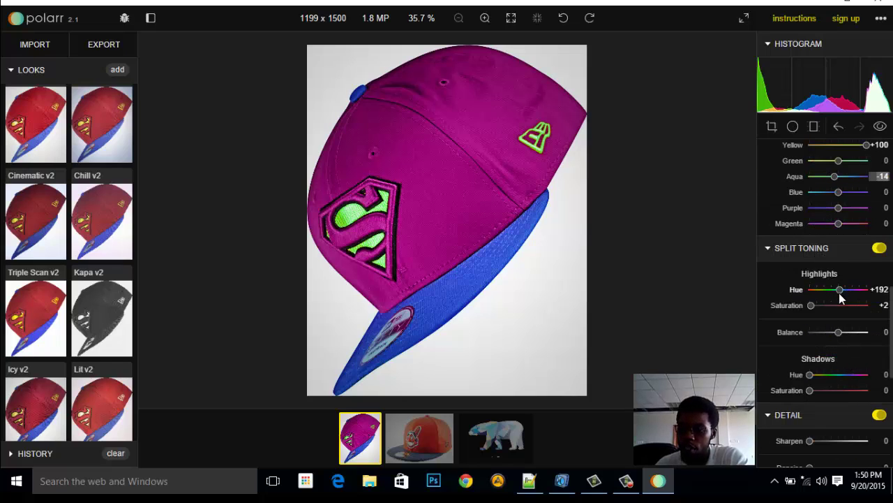
# Step: Push Detail Sharpen to +100 and try Denoise, leaving it at 0
pyautogui.scroll(-1, 824, 313)
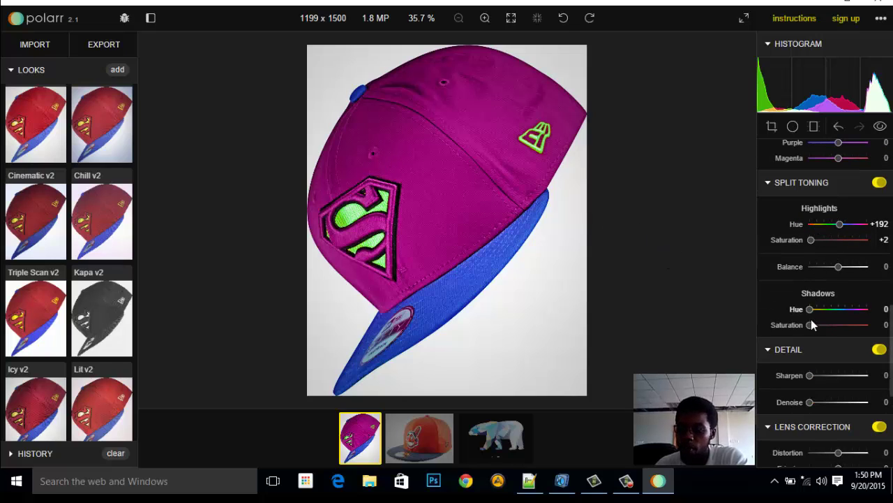
pyautogui.scroll(-1, 832, 356)
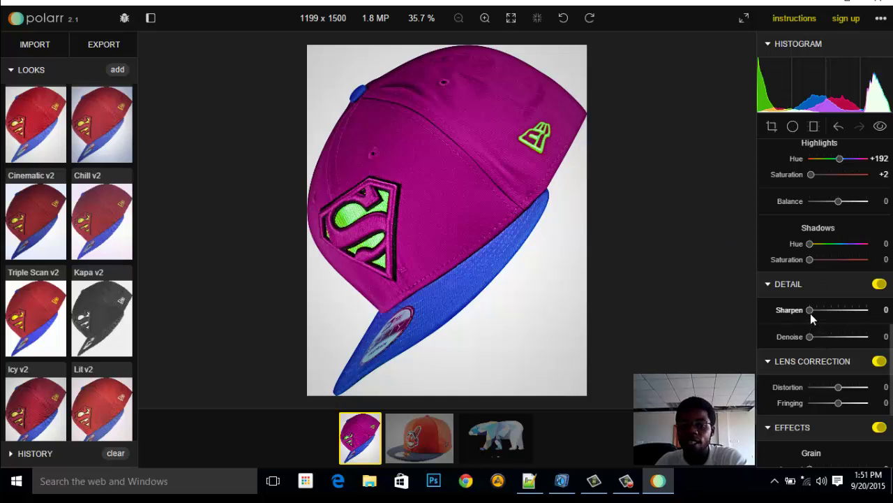
pyautogui.moveTo(810, 310); pyautogui.dragTo(841, 316)
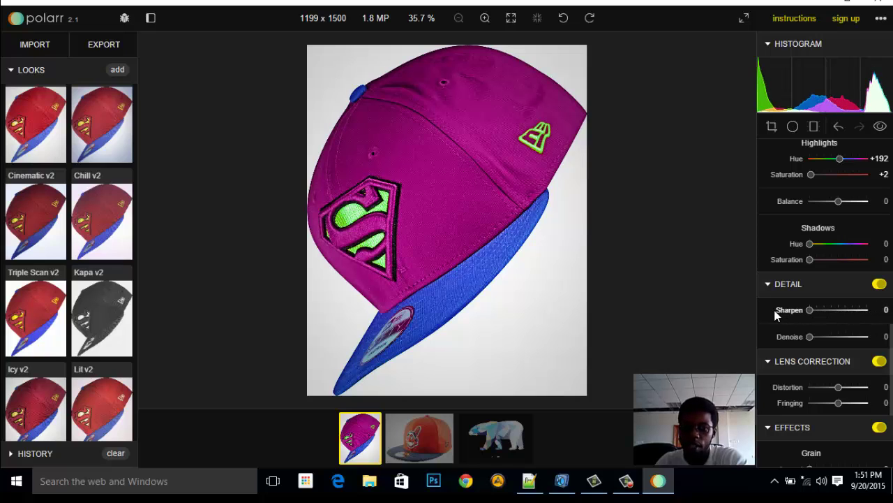
pyautogui.moveTo(781, 310); pyautogui.dragTo(869, 331)
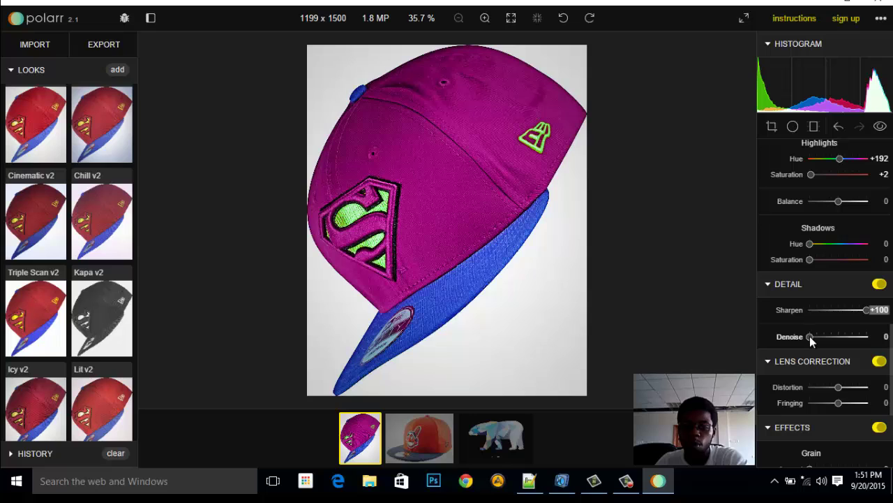
pyautogui.moveTo(810, 335)
pyautogui.mouseDown()
pyautogui.moveTo(884, 357)
pyautogui.moveTo(796, 342)
pyautogui.mouseUp()
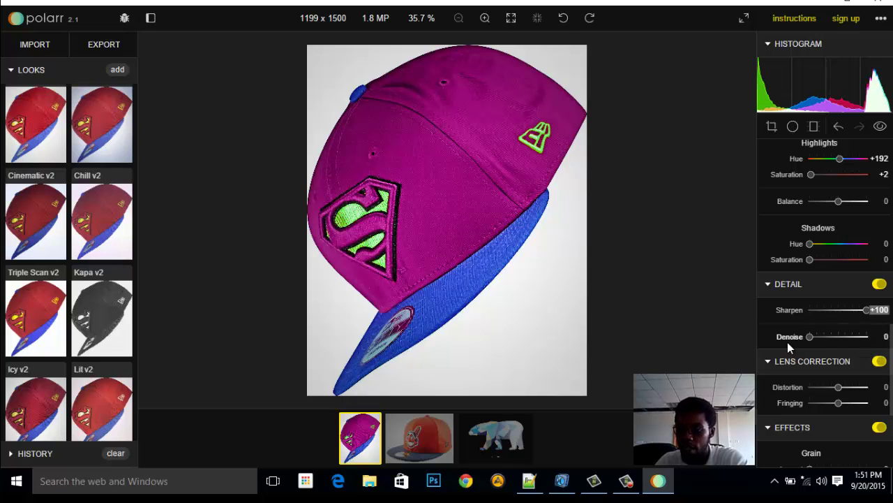
# Step: Try lens Distortion, reset it to 0, and set Fringing to -2
pyautogui.scroll(-1, 818, 351)
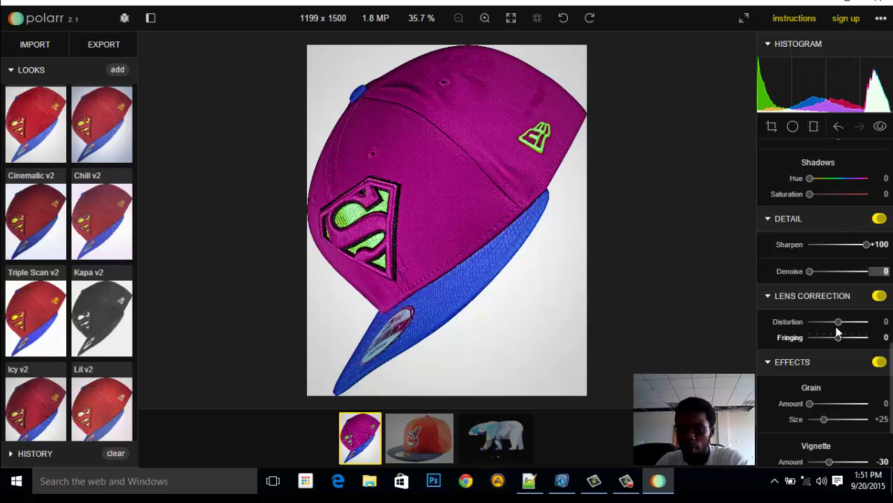
pyautogui.moveTo(841, 325); pyautogui.dragTo(837, 308)
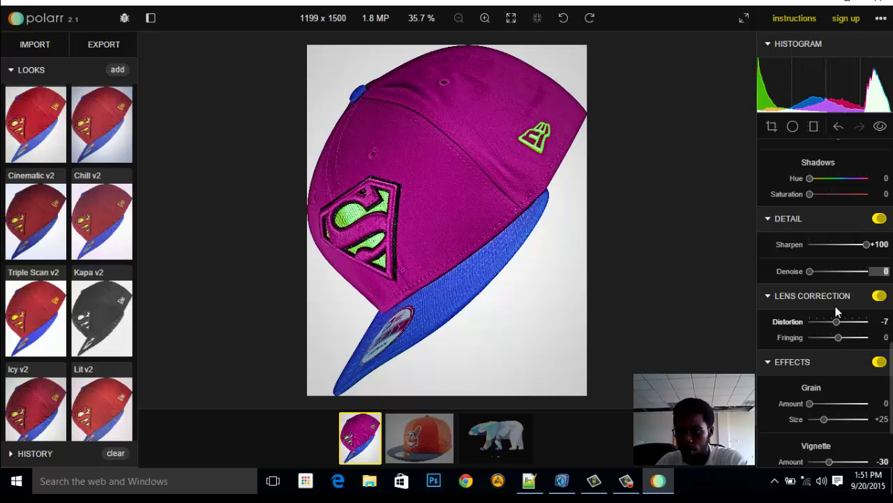
pyautogui.click(839, 312)
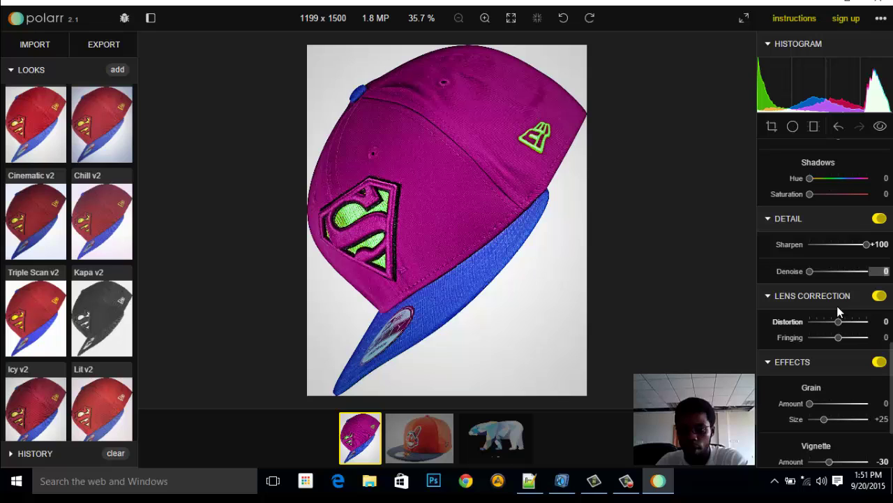
pyautogui.doubleClick(837, 306)
pyautogui.click(837, 337)
pyautogui.moveTo(830, 337)
pyautogui.mouseDown()
pyautogui.moveTo(798, 329)
pyautogui.moveTo(873, 335)
pyautogui.moveTo(838, 340)
pyautogui.mouseUp()
# Step: Set Grain Size to +32 and drag Vignette Amount from -30 to 0
pyautogui.scroll(-3, 831, 360)
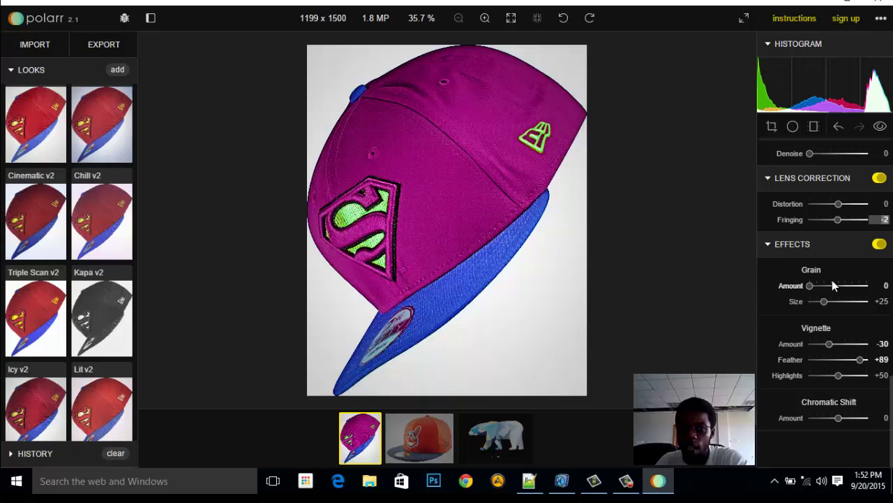
pyautogui.moveTo(809, 286)
pyautogui.mouseDown()
pyautogui.moveTo(872, 287)
pyautogui.moveTo(862, 295)
pyautogui.moveTo(802, 286)
pyautogui.mouseUp()
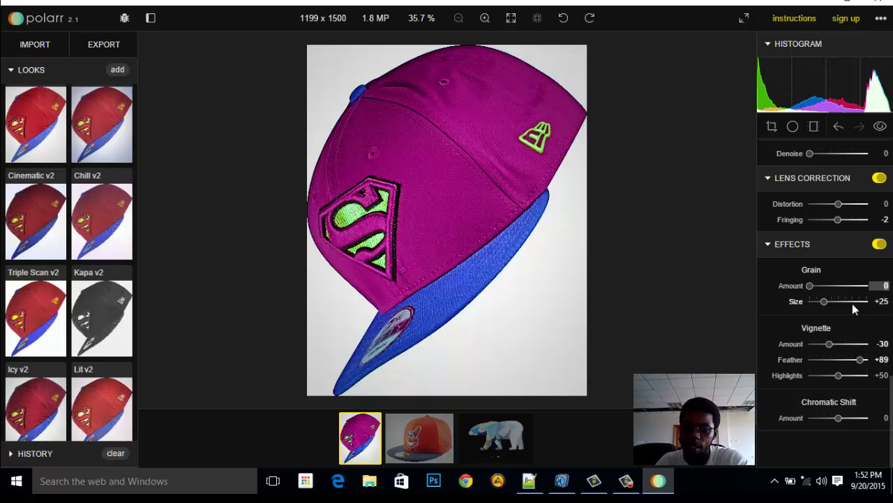
pyautogui.scroll(3, 852, 303)
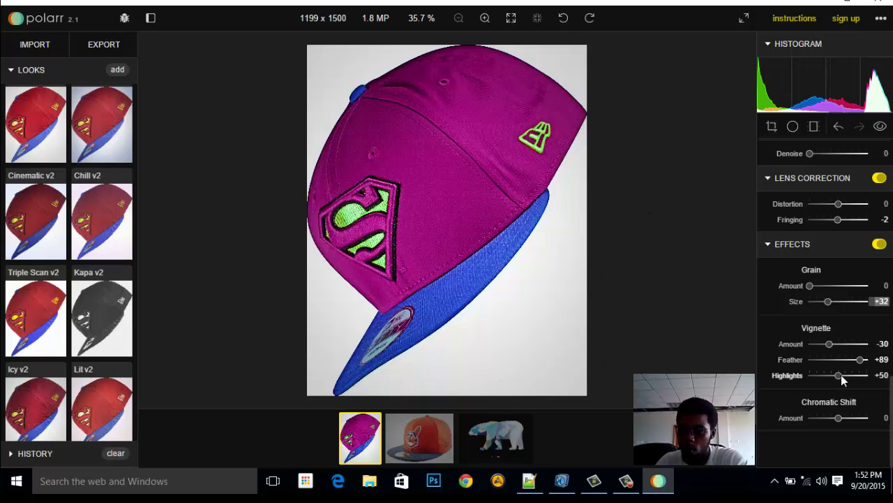
pyautogui.moveTo(834, 344); pyautogui.dragTo(797, 347)
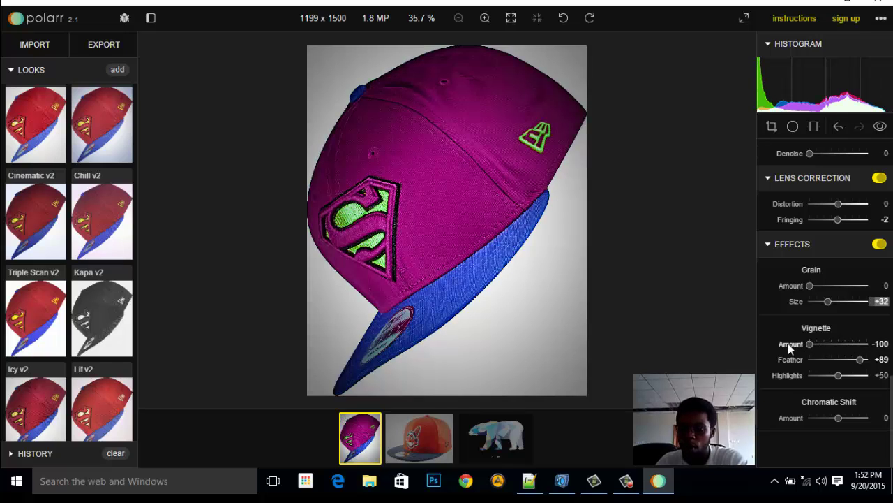
pyautogui.moveTo(809, 343); pyautogui.dragTo(837, 356)
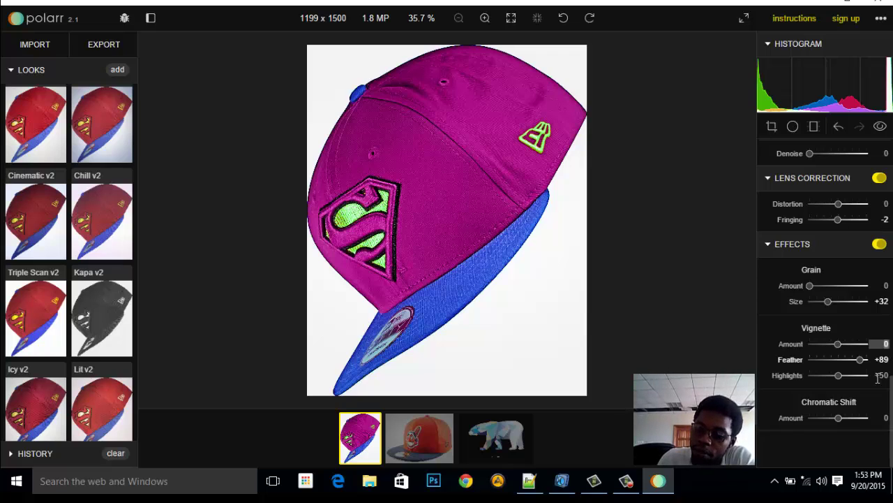
# Step: Drag Chromatic Shift Amount in Effects to -83 for strong colour fringing
pyautogui.moveTo(838, 417); pyautogui.dragTo(813, 409)
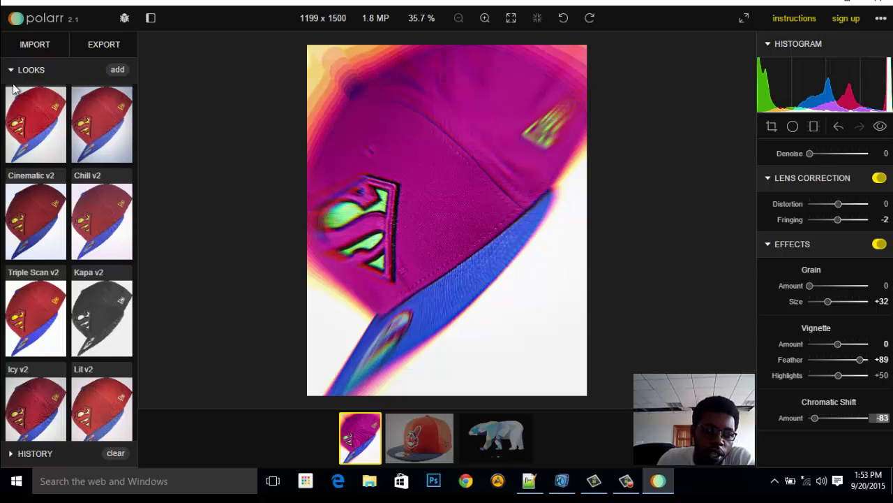
# Step: Expand the History panel, collapse Looks, and scroll through the full edit list
pyautogui.click(17, 455)
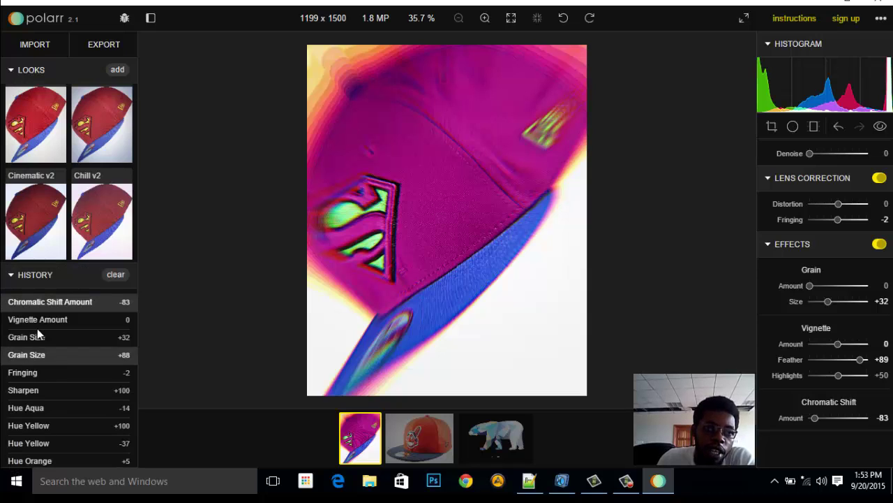
pyautogui.click(11, 69)
pyautogui.scroll(-3, 79, 224)
pyautogui.scroll(2, 79, 223)
pyautogui.scroll(-10, 79, 223)
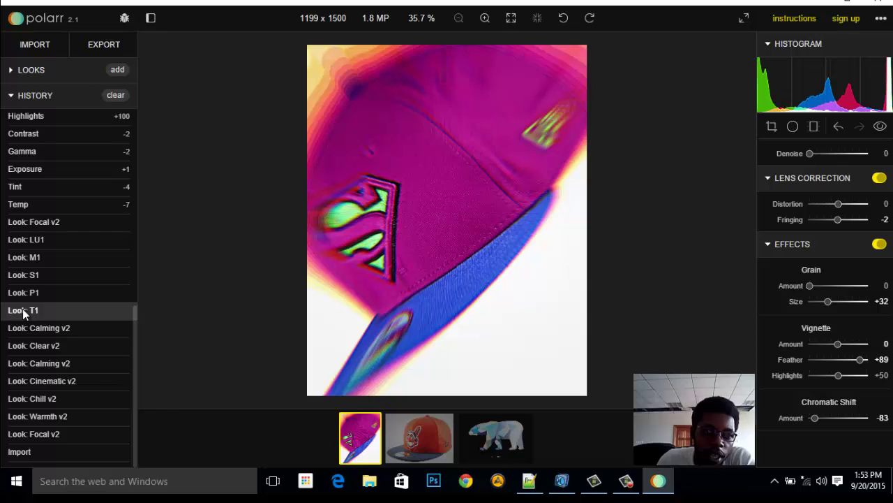
pyautogui.scroll(1, 22, 308)
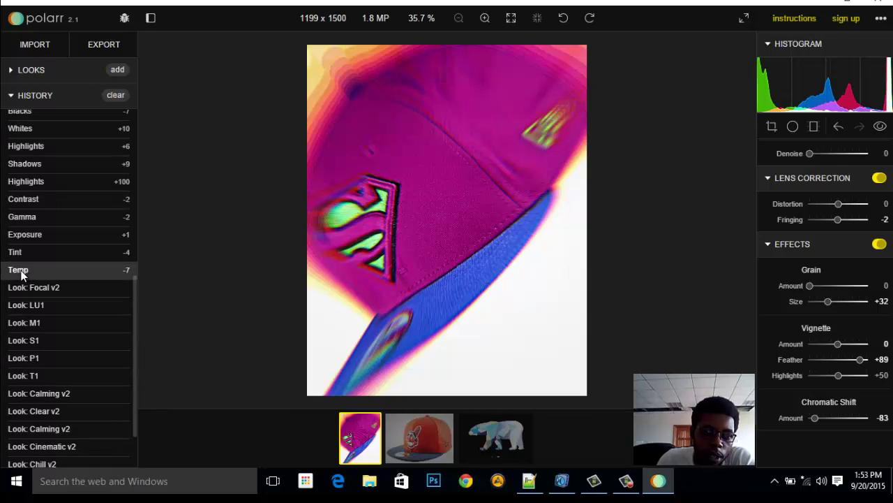
pyautogui.scroll(5, 33, 241)
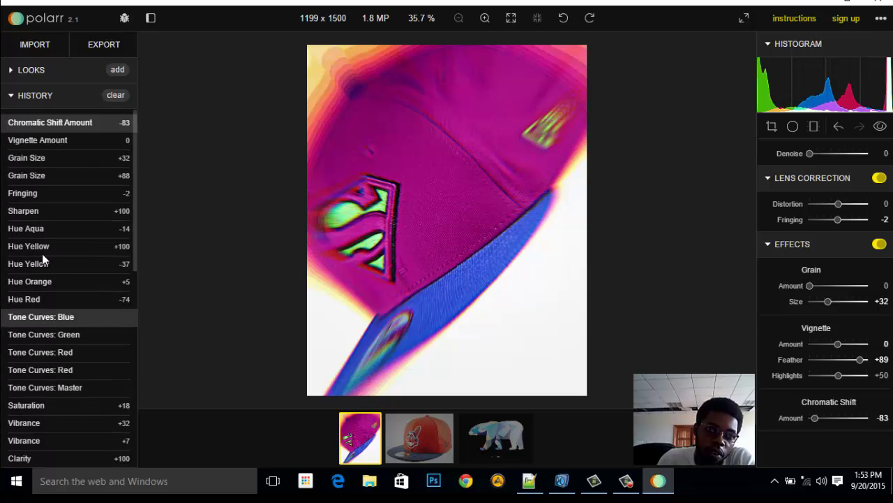
# Step: Preview the Hue Red and Tone Curves: Red states, then return to Chromatic Shift Amount
pyautogui.click(40, 299)
pyautogui.click(48, 370)
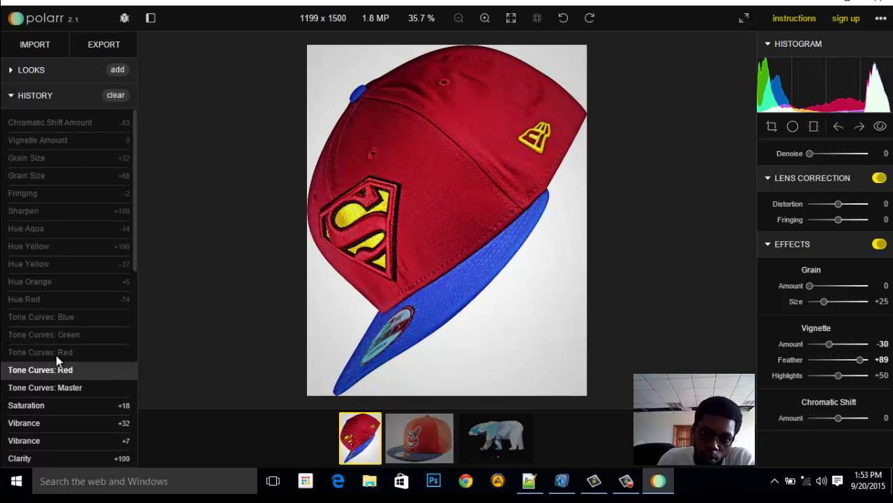
pyautogui.click(51, 124)
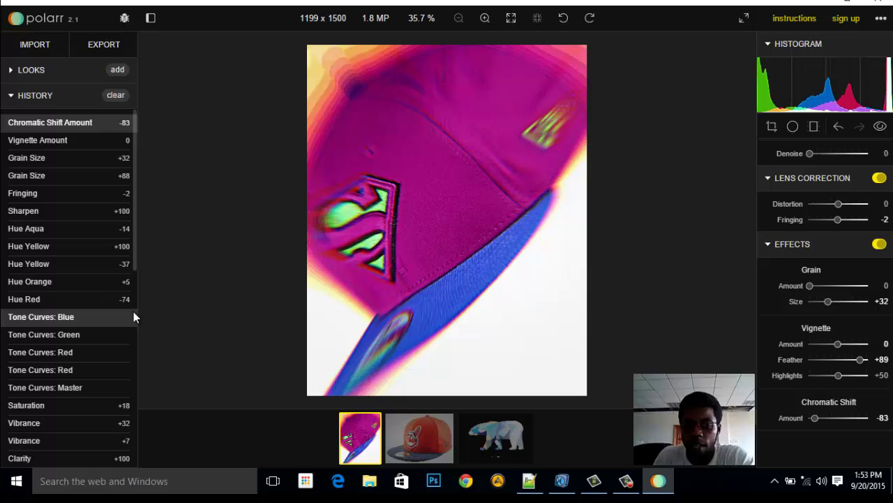